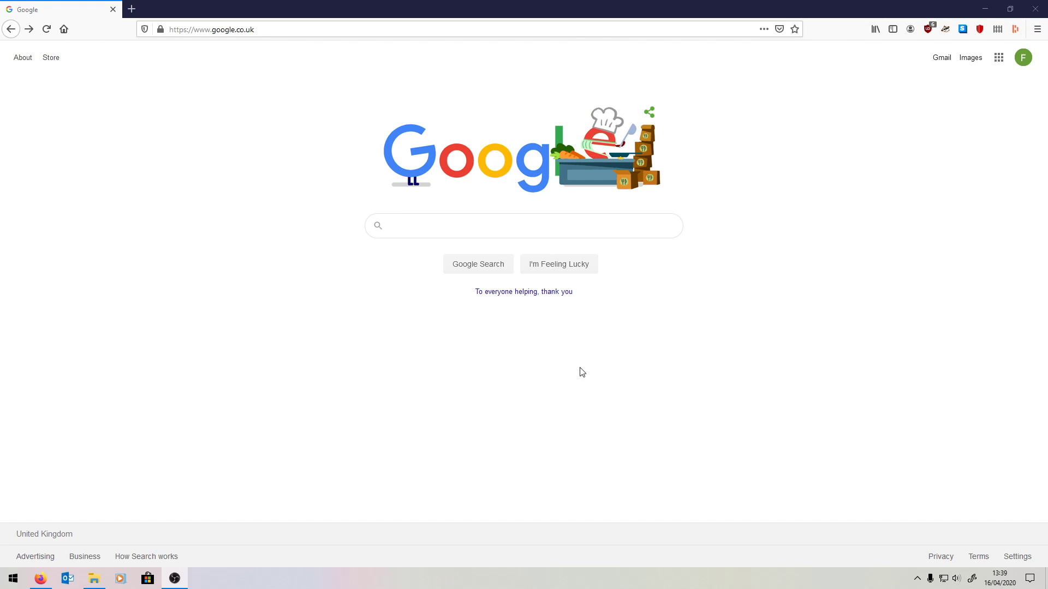
pyautogui.click(521, 226)
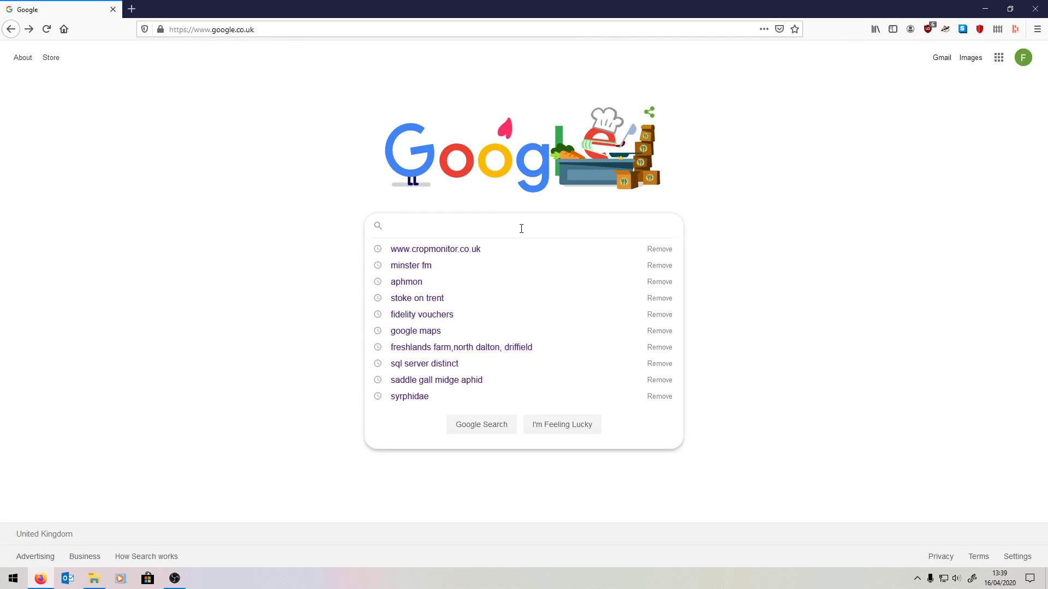
pyautogui.write('www')
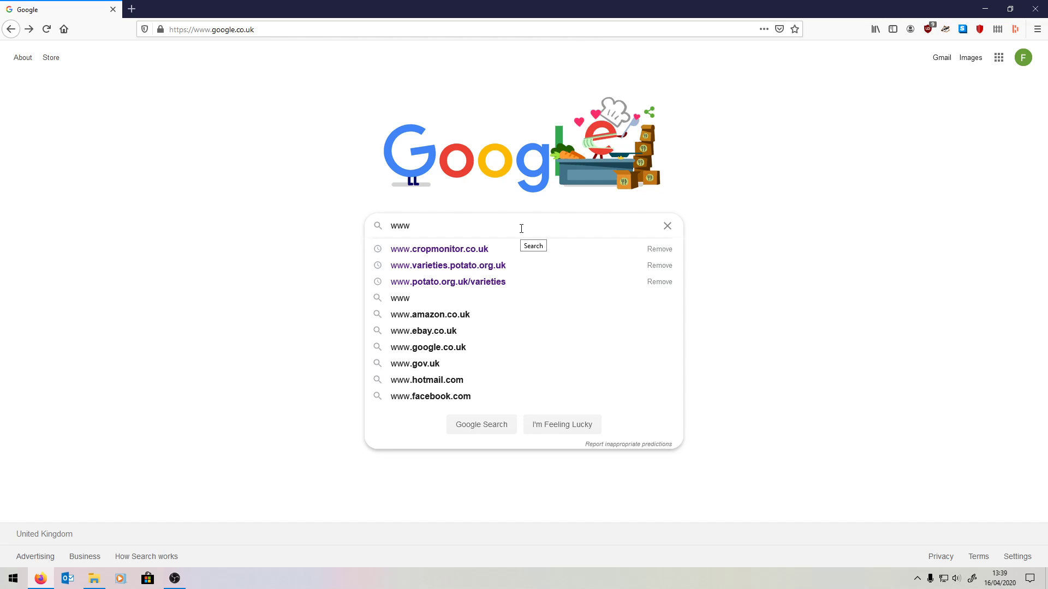
pyautogui.write('.crop')
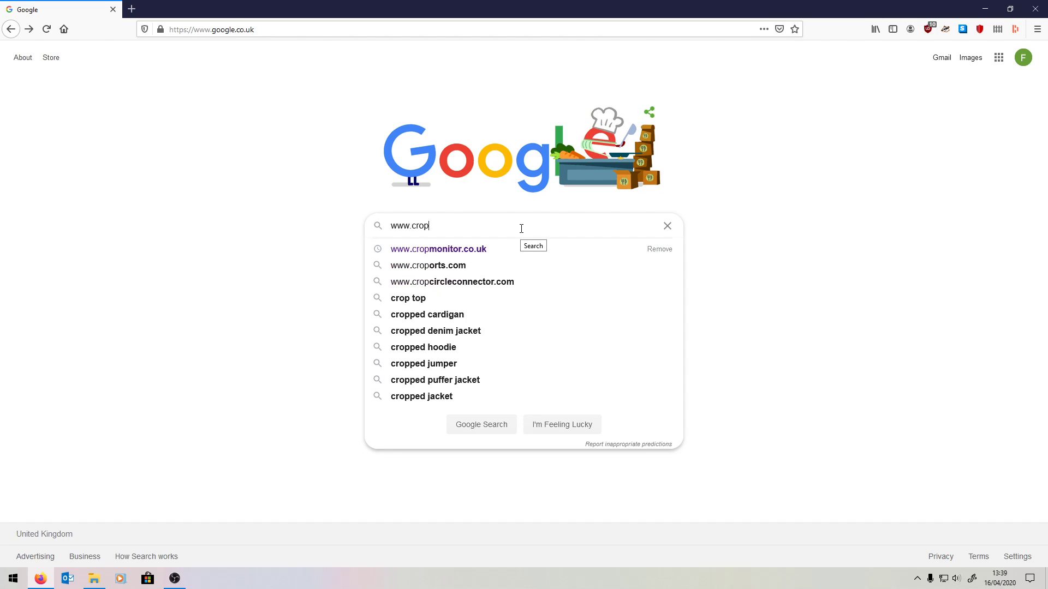
pyautogui.write('monitor')
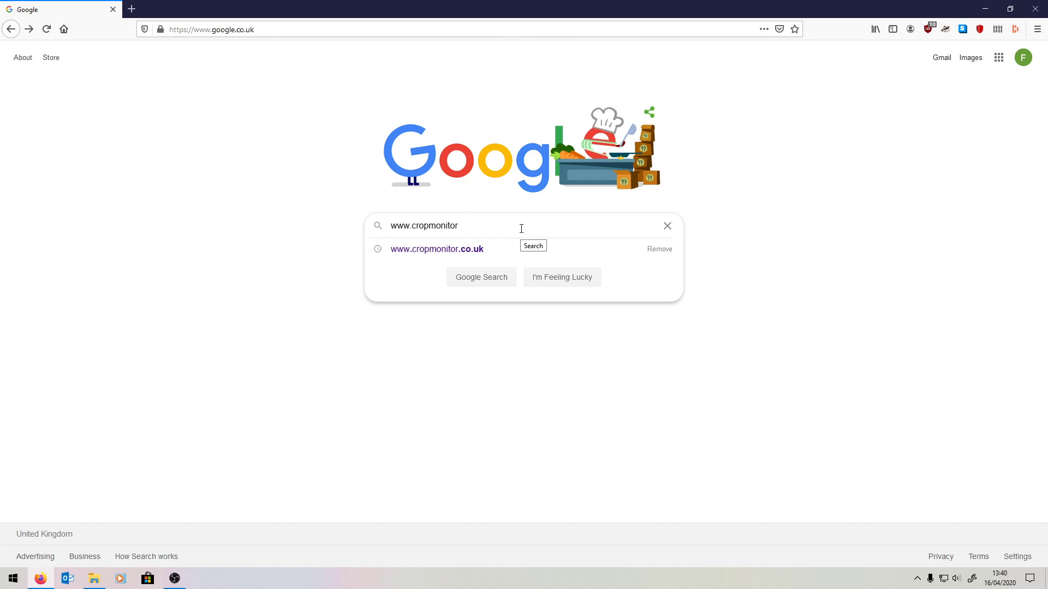
pyautogui.write('.co.uk')
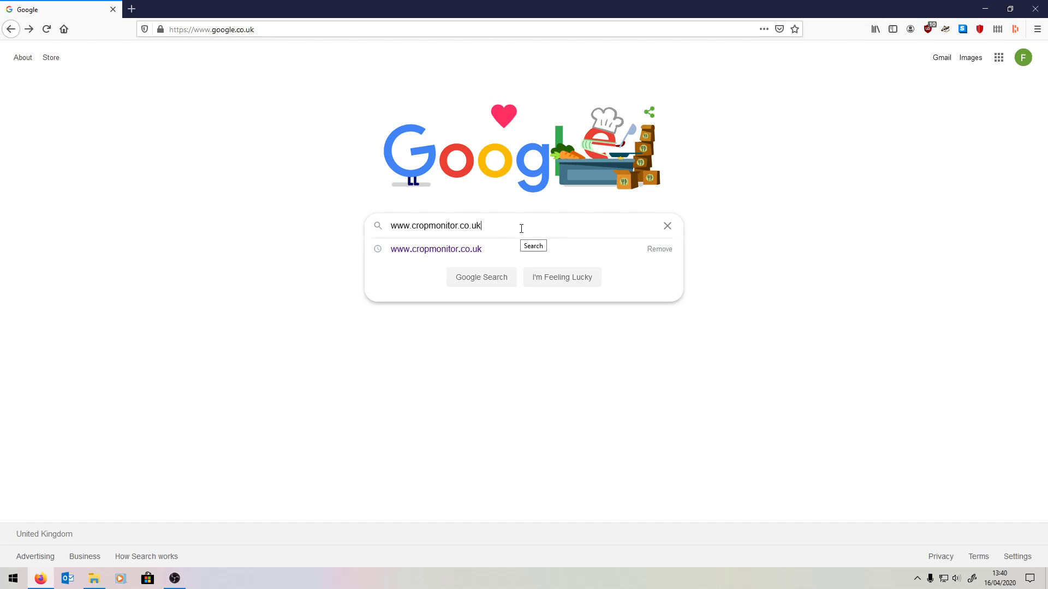
pyautogui.press('Return')
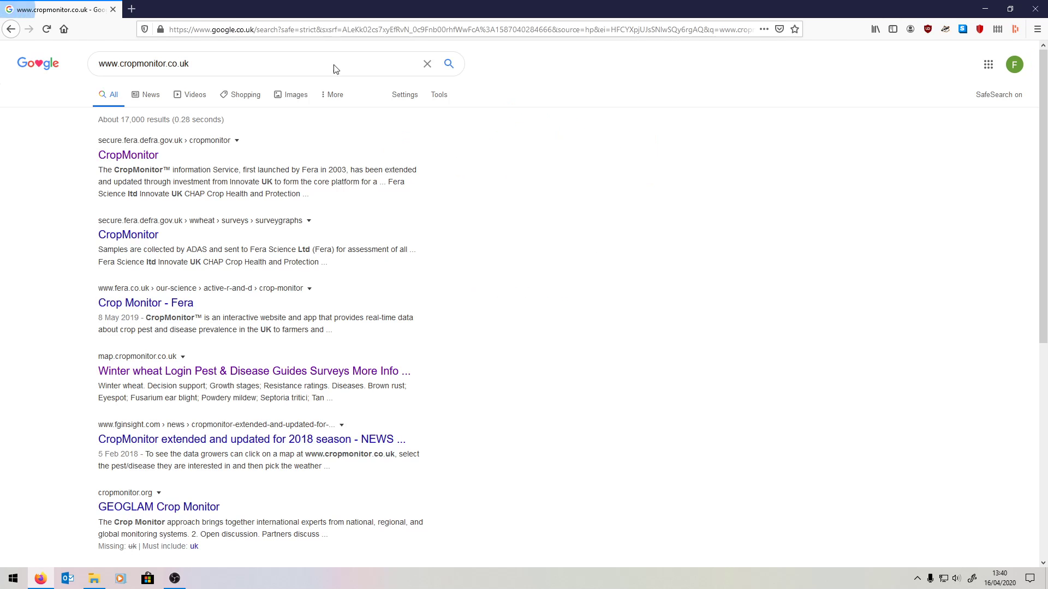
pyautogui.click(111, 159)
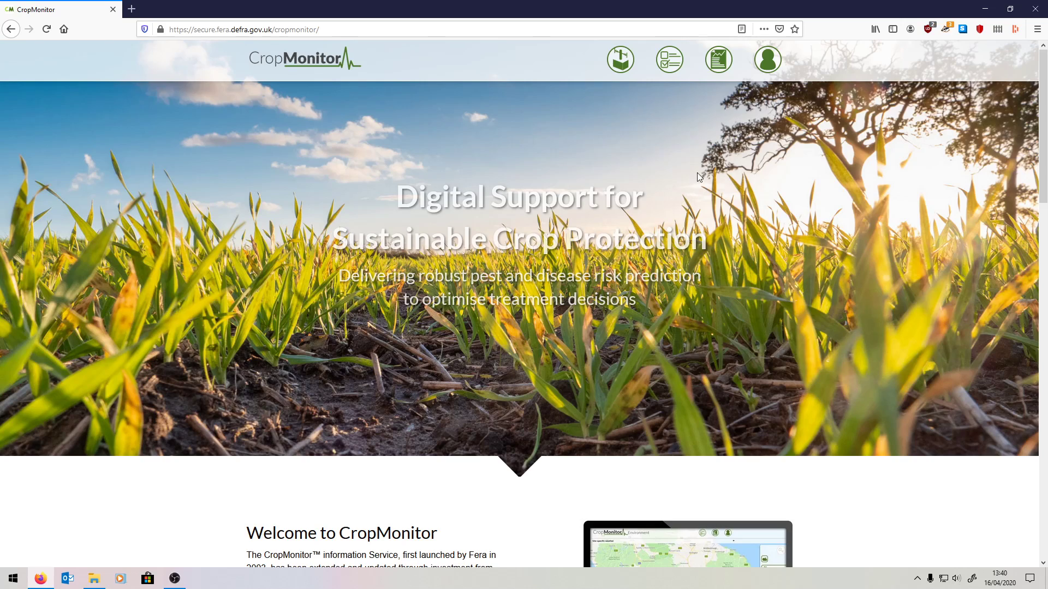
# Open the new-customer registration form of the CropMonitor subscription service.
pyautogui.moveTo(770, 71)
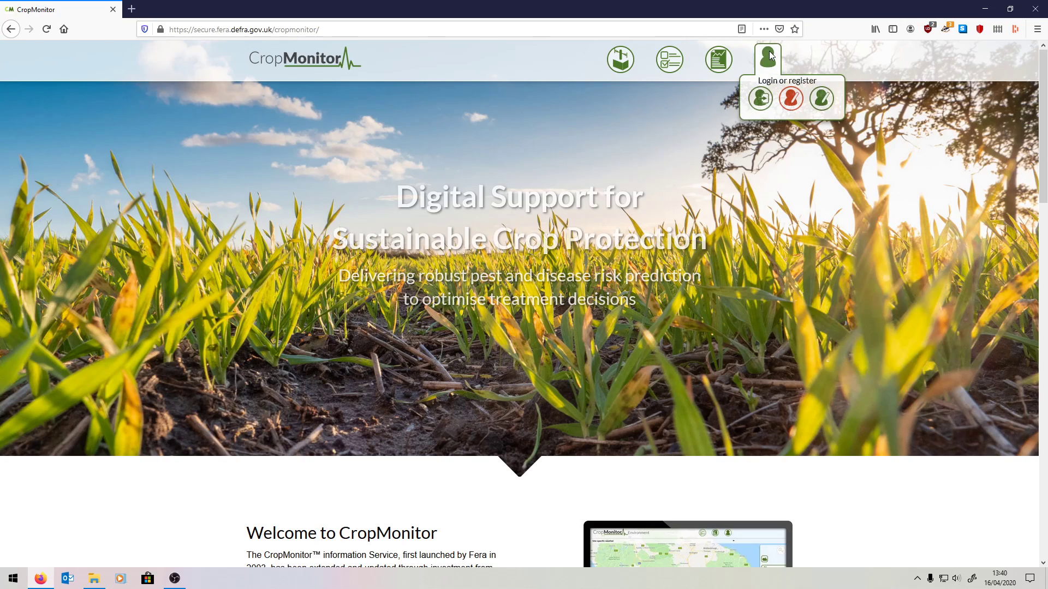
pyautogui.click(792, 99)
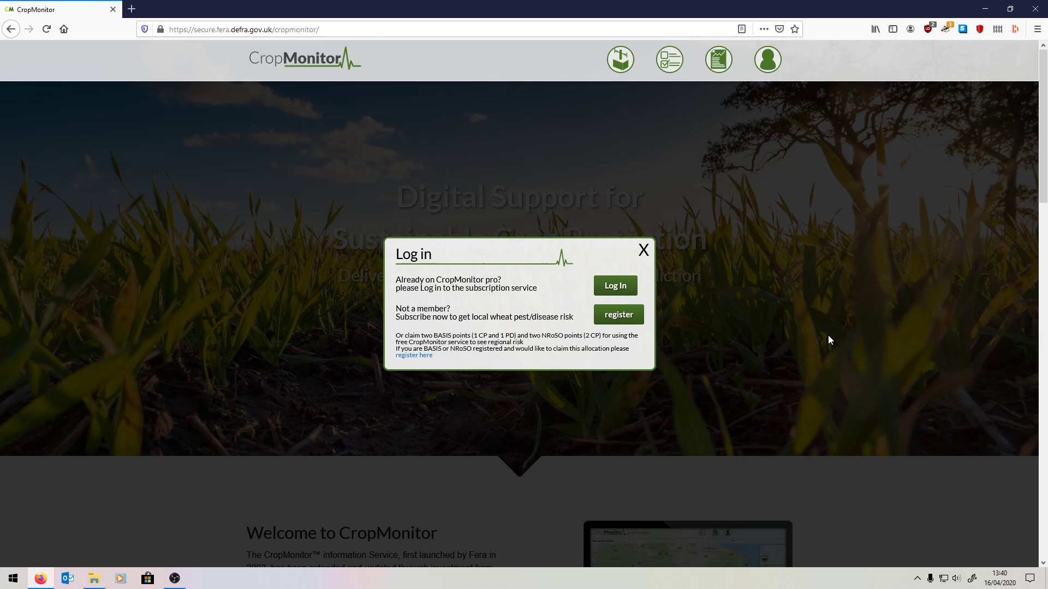
pyautogui.click(628, 323)
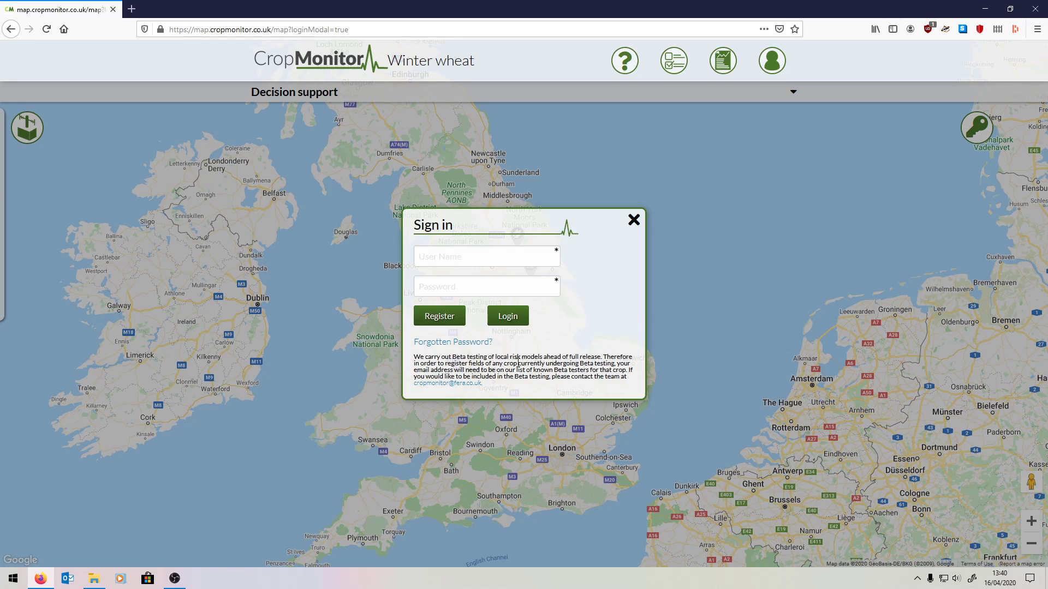
pyautogui.click(444, 324)
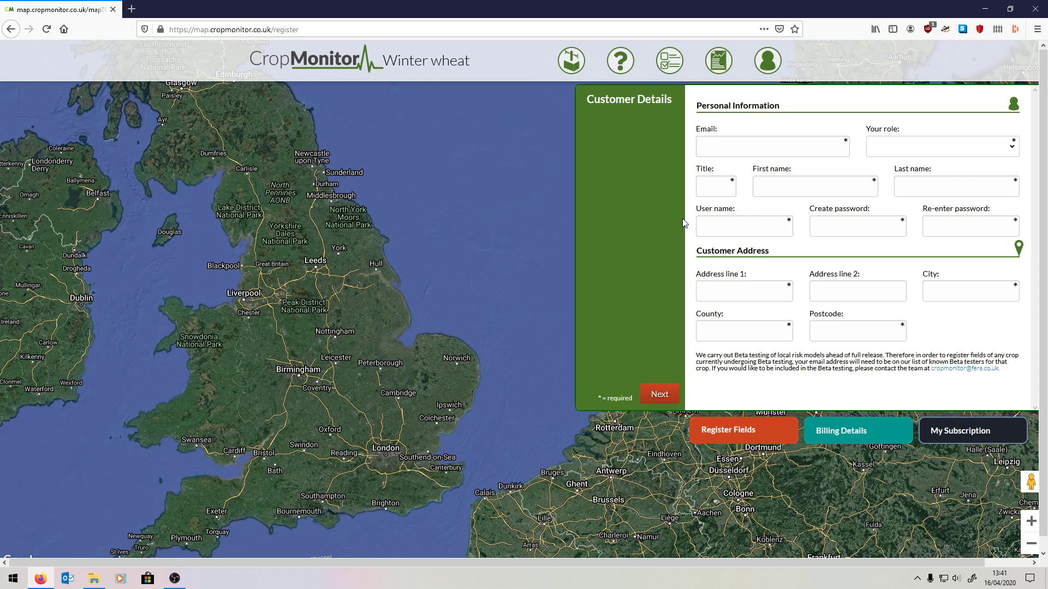
# Fill in the customer's email address in the personal information and continue to the field registration section.
pyautogui.click(738, 147)
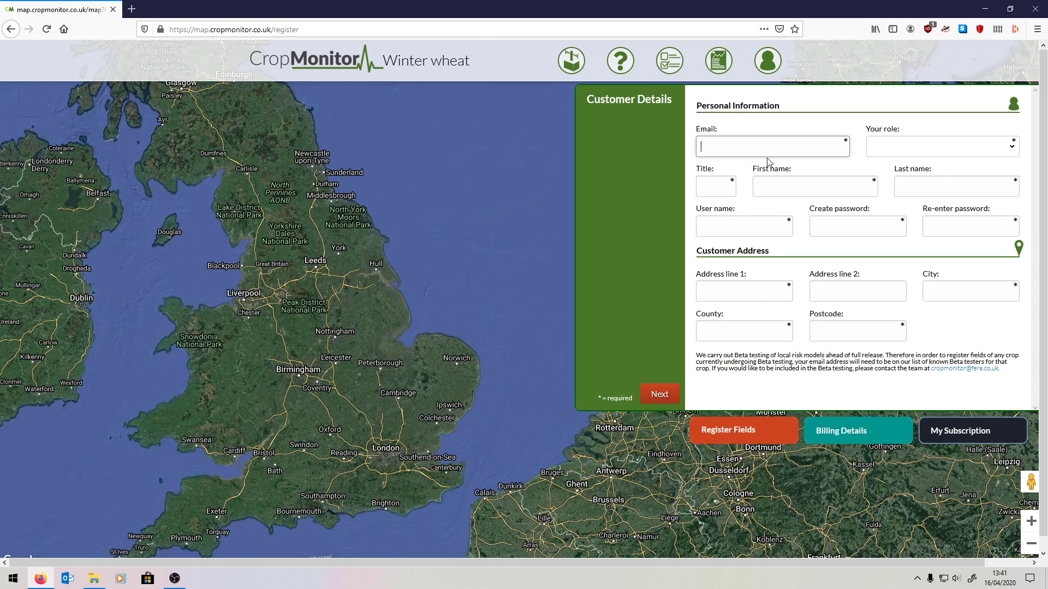
pyautogui.write('cathryn.')
pyautogui.write('.org.uk')
pyautogui.click(659, 394)
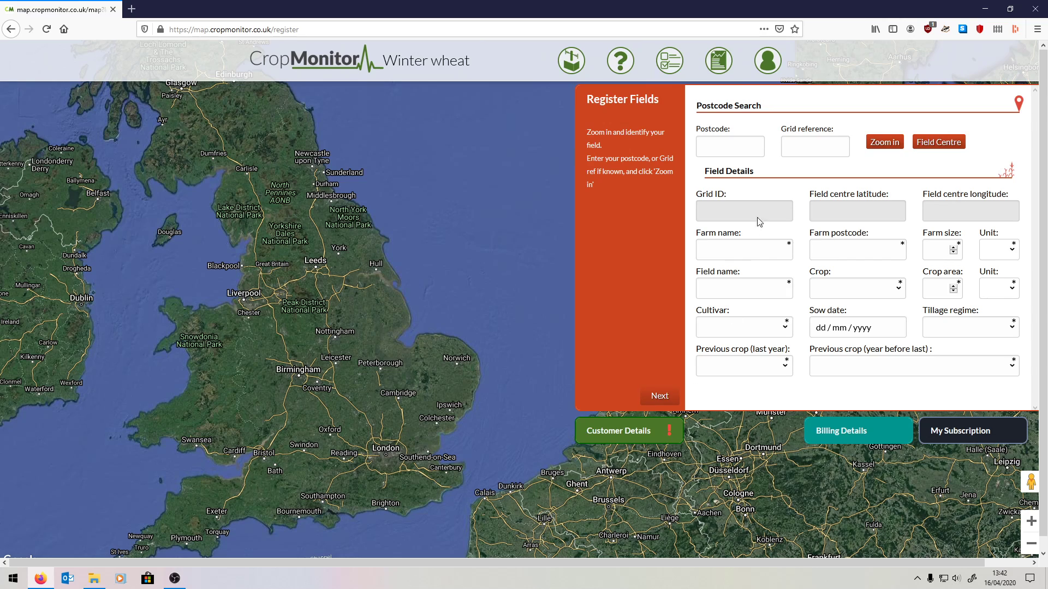
# Enter the farm's postcode in the postcode search and zoom the map to that location.
pyautogui.click(725, 151)
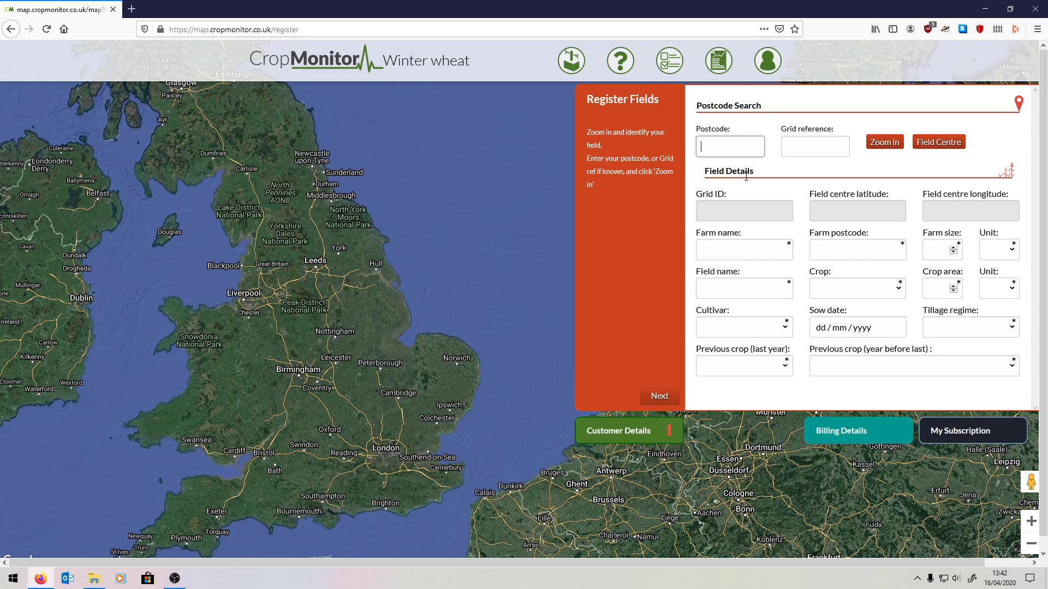
pyautogui.write('YO41 1LZ')
pyautogui.click(886, 144)
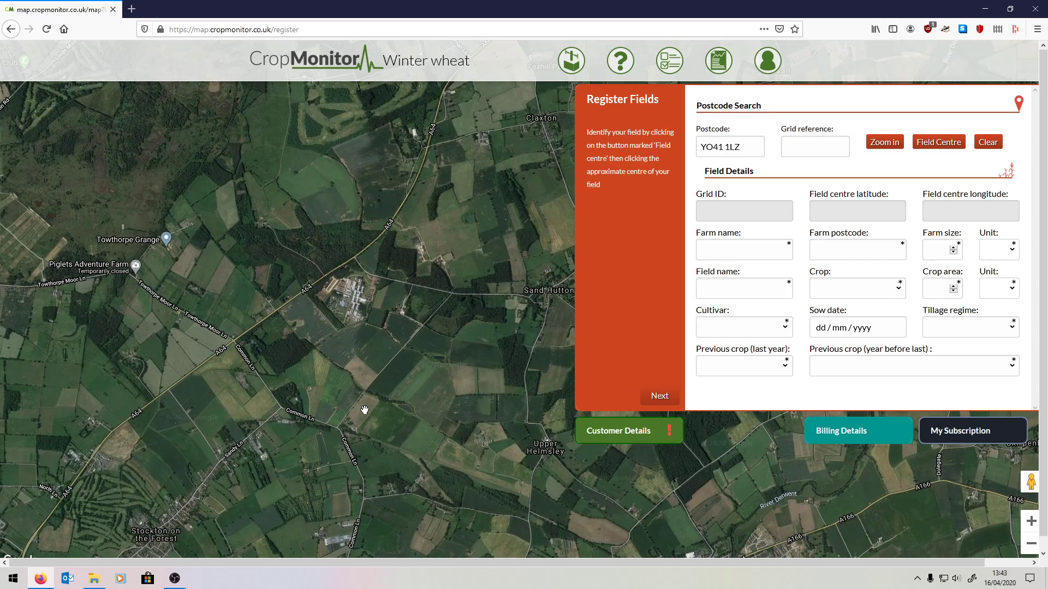
# Mark the field centre in the large field north of the woodland beside the A64 and select the grid square containing it.
pyautogui.click(940, 143)
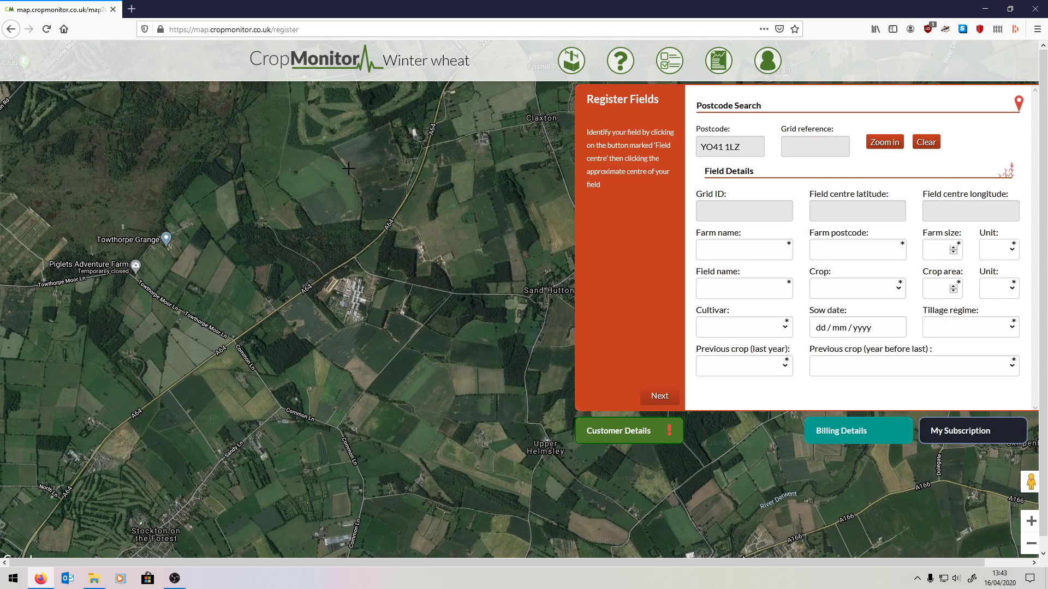
pyautogui.click(313, 177)
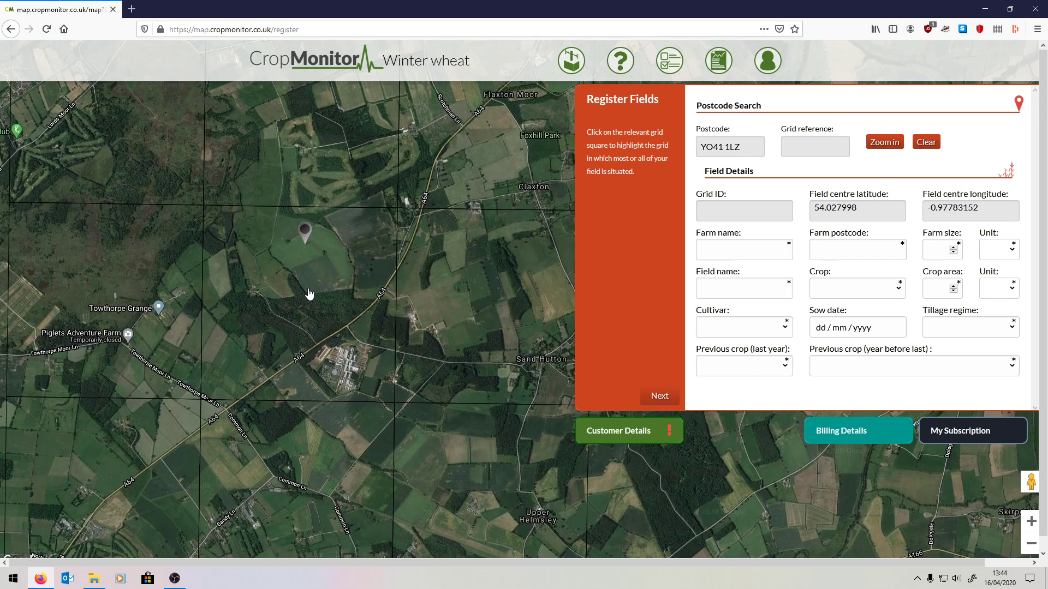
pyautogui.click(347, 287)
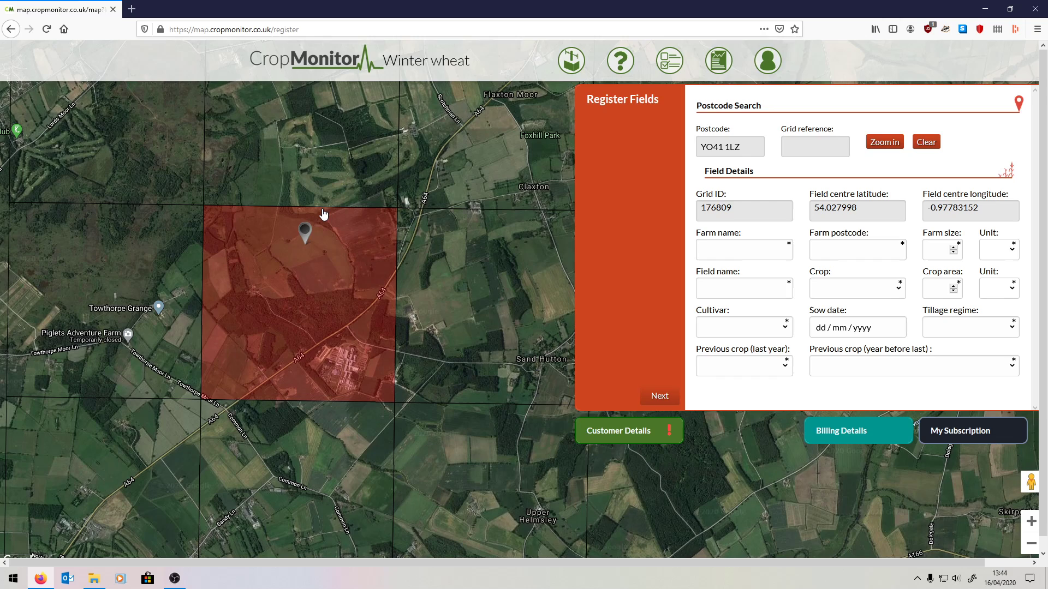
# Add the neighbouring grid squares to the north, northwest, west, southwest, south and southeast to the selection.
pyautogui.click(342, 185)
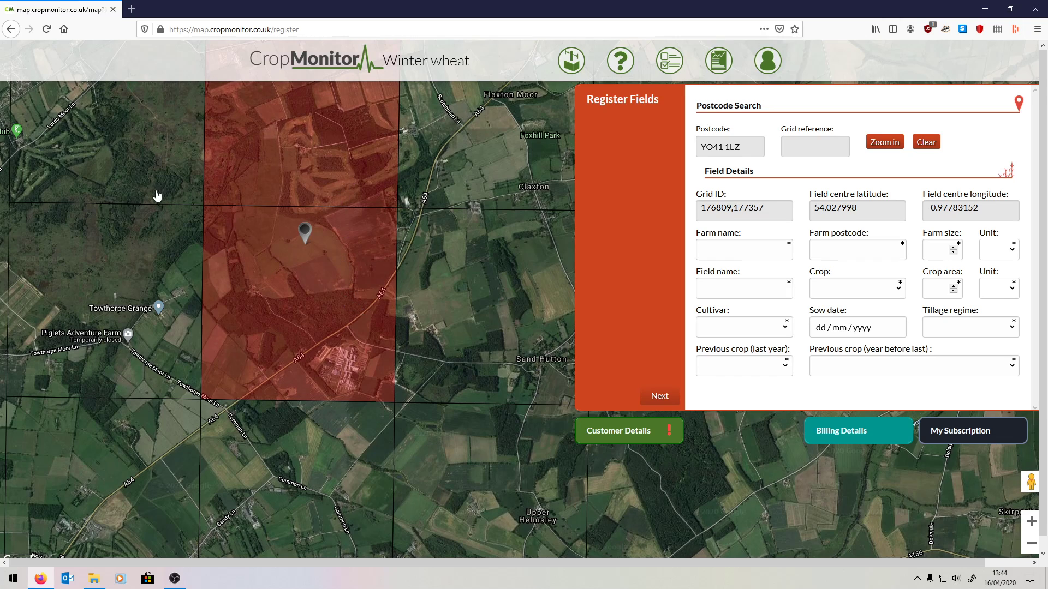
pyautogui.click(158, 196)
pyautogui.click(131, 370)
pyautogui.click(128, 455)
pyautogui.click(336, 465)
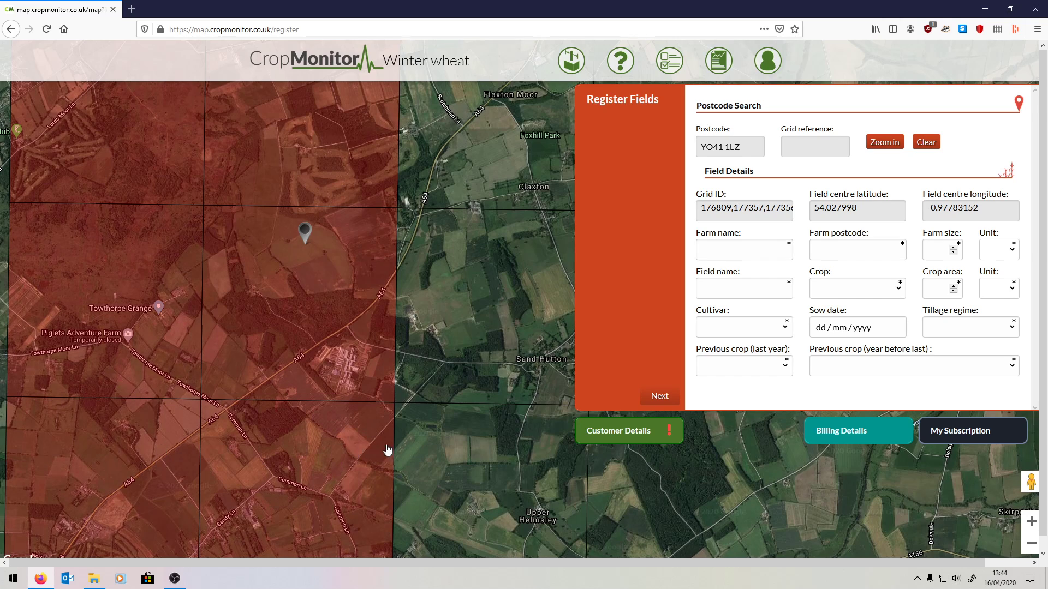
pyautogui.click(471, 452)
pyautogui.moveTo(466, 186); pyautogui.dragTo(468, 164)
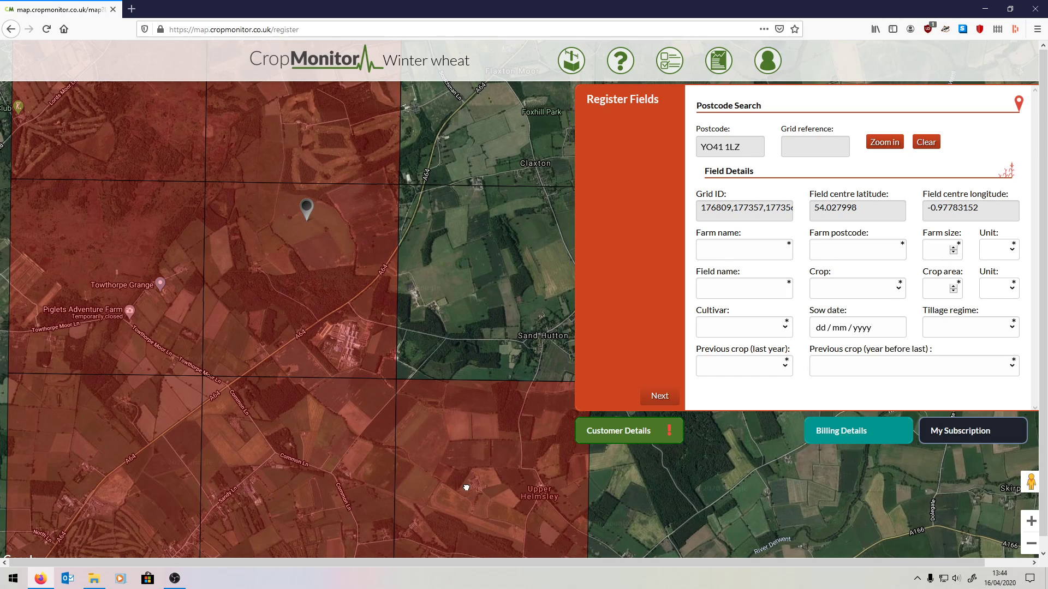
# Deselect all the neighbouring grid squares, keeping only the square that contains the field marker.
pyautogui.click(317, 456)
pyautogui.click(453, 447)
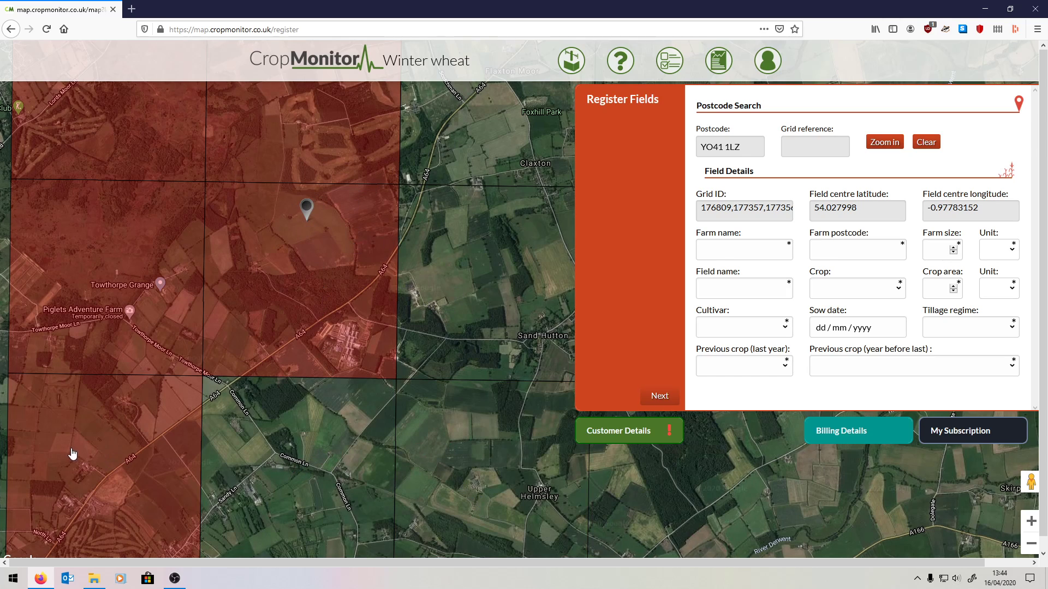
pyautogui.click(93, 448)
pyautogui.click(125, 292)
pyautogui.click(147, 125)
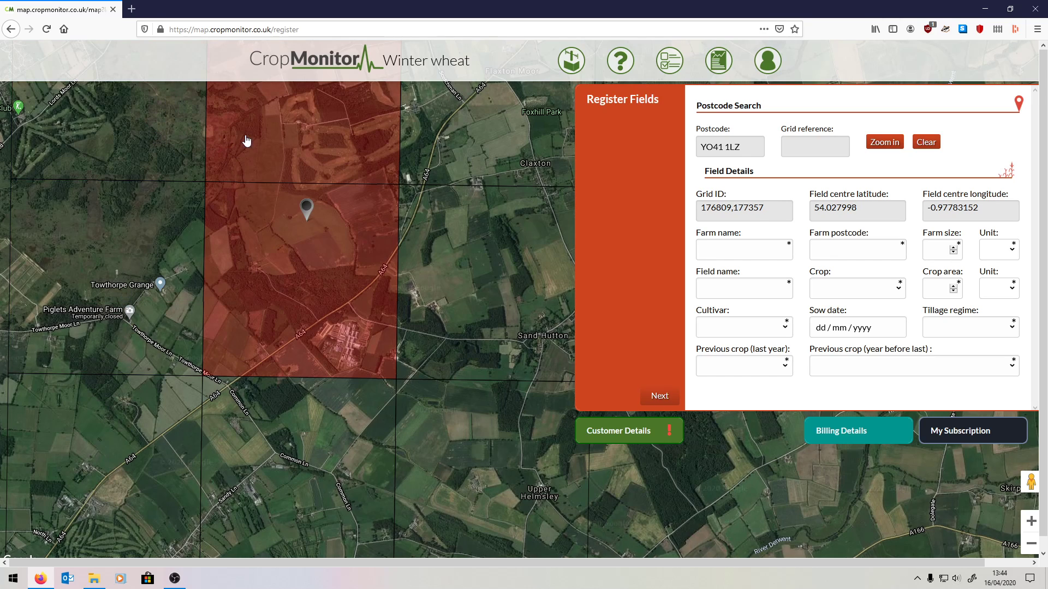
pyautogui.click(259, 147)
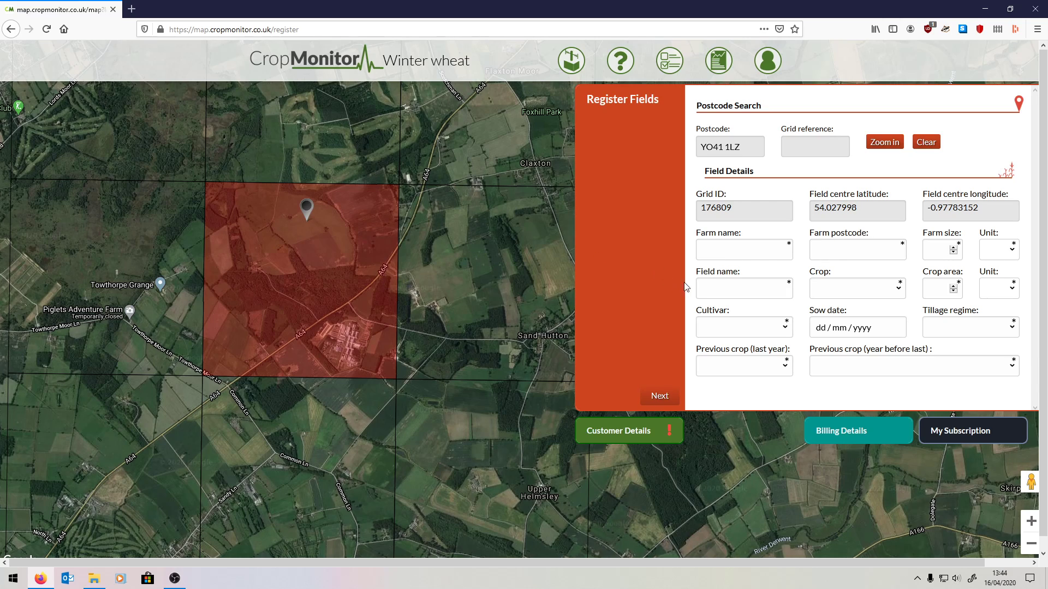
# Enter Test farm as the farm name and fill in the farm's postcode.
pyautogui.click(748, 256)
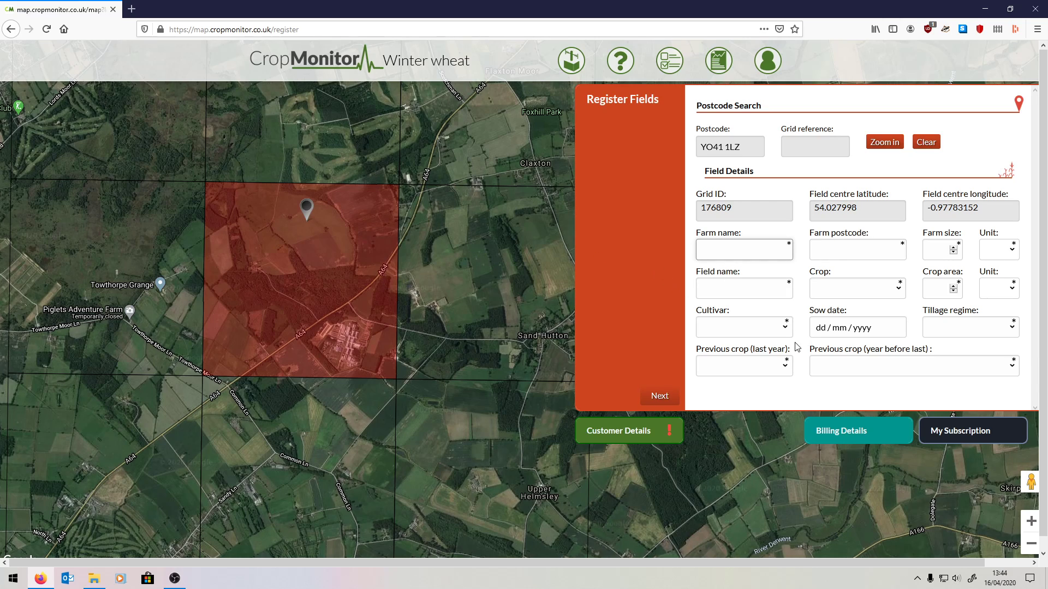
pyautogui.write('Test farm')
pyautogui.click(828, 252)
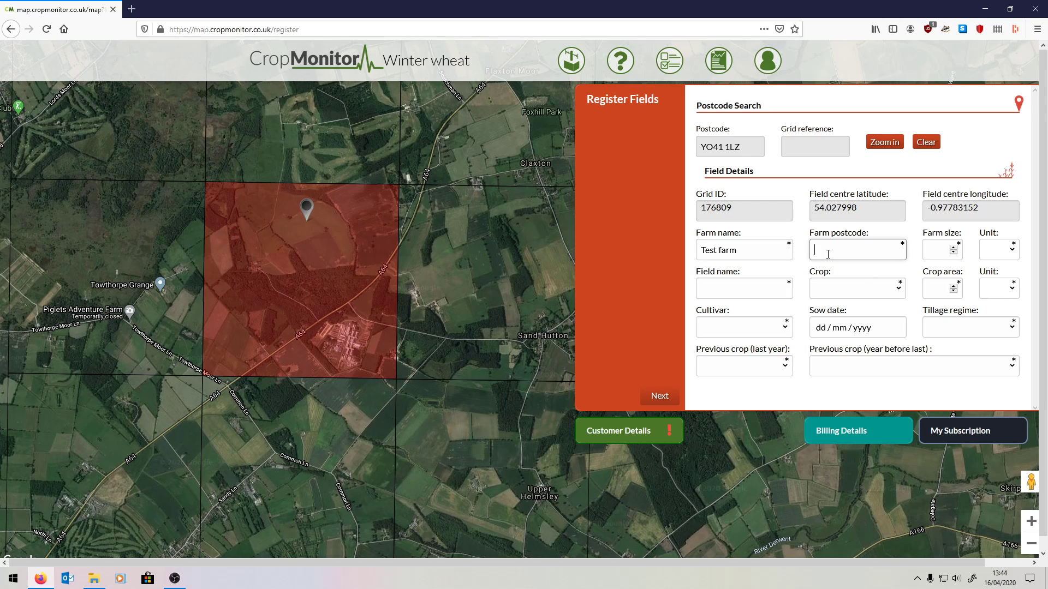
pyautogui.write('YO')
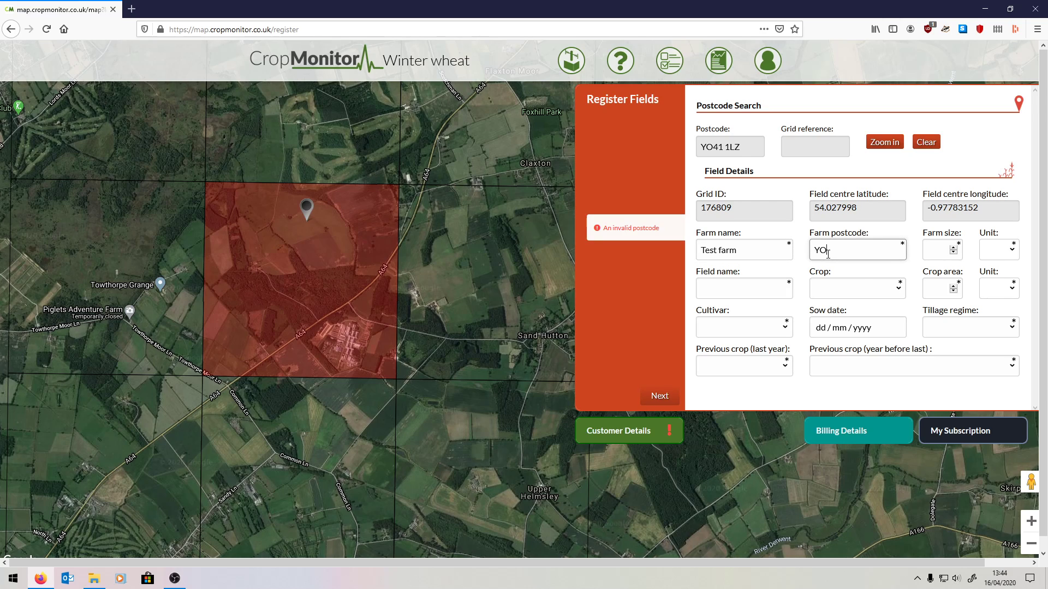
pyautogui.write('41 1LZ')
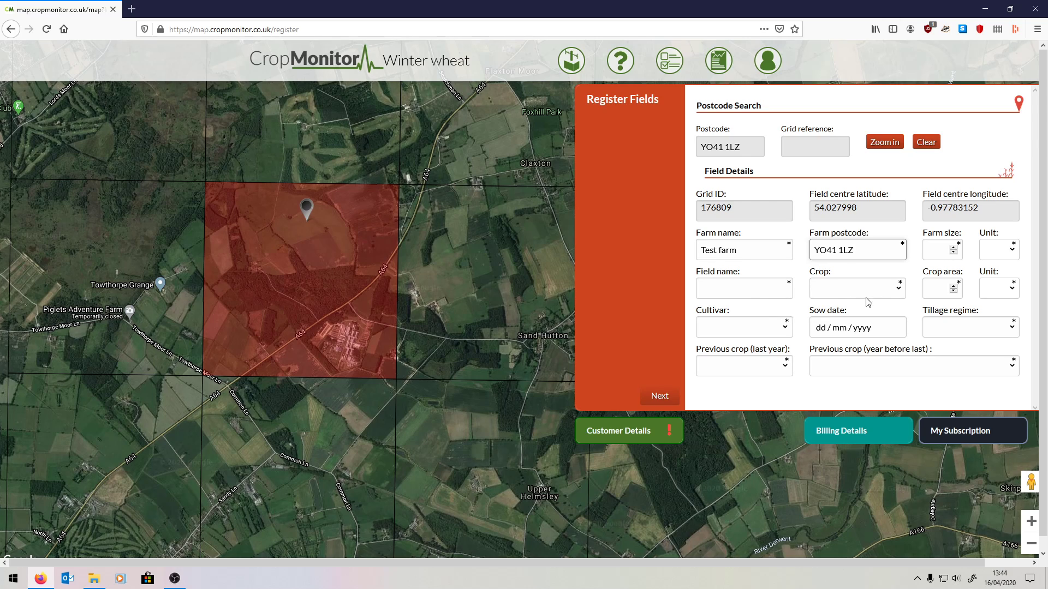
# Name the field Fera station and set its crop to Onion.
pyautogui.click(717, 287)
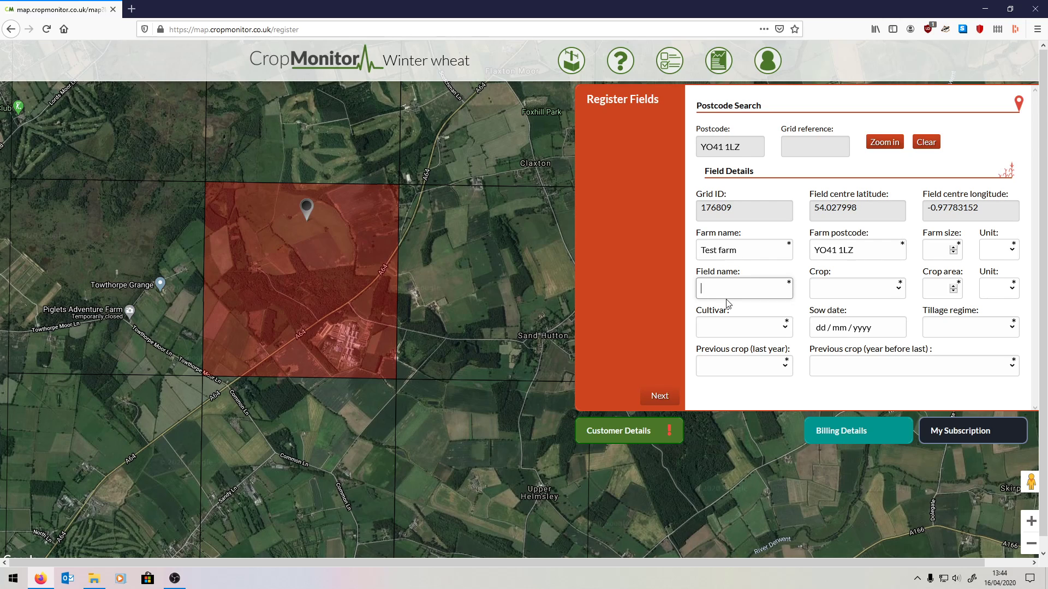
pyautogui.write('Fera station')
pyautogui.click(868, 289)
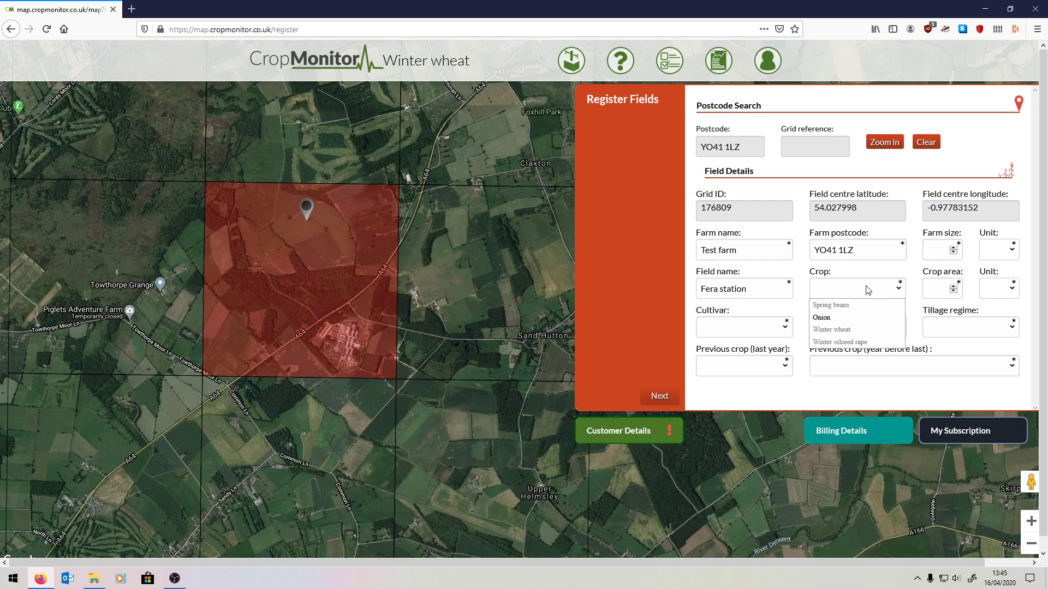
pyautogui.click(827, 318)
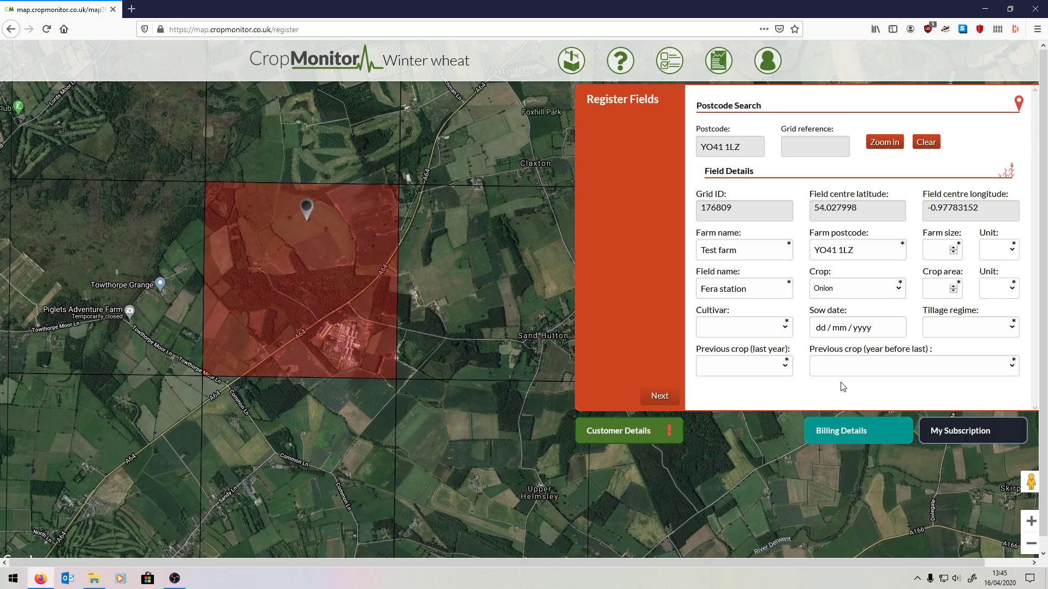
# Look through the available onion cultivars and set the field's cultivar to Other.
pyautogui.click(780, 331)
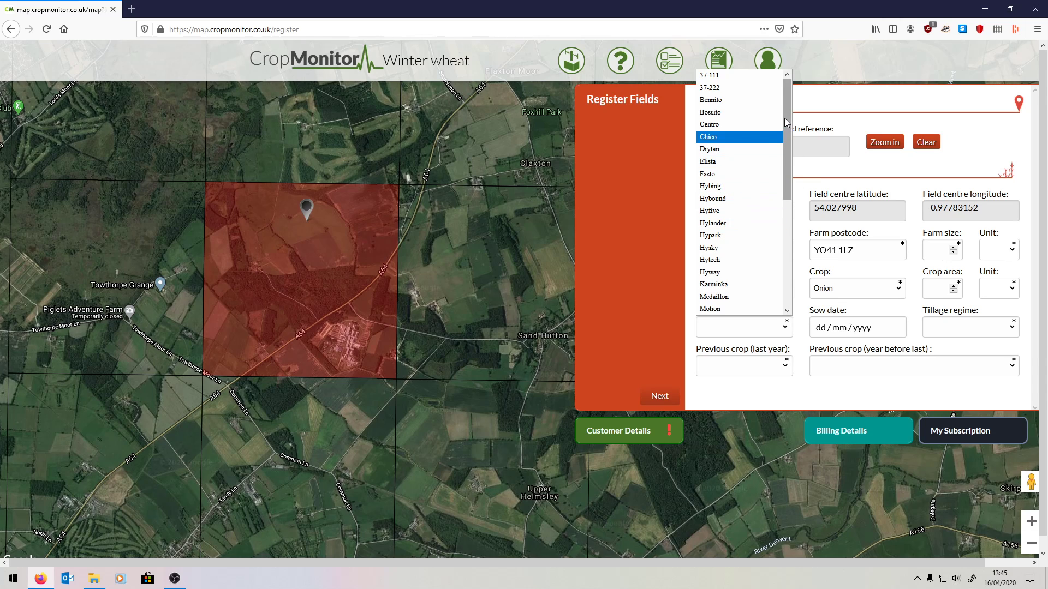
pyautogui.moveTo(786, 122); pyautogui.dragTo(786, 288)
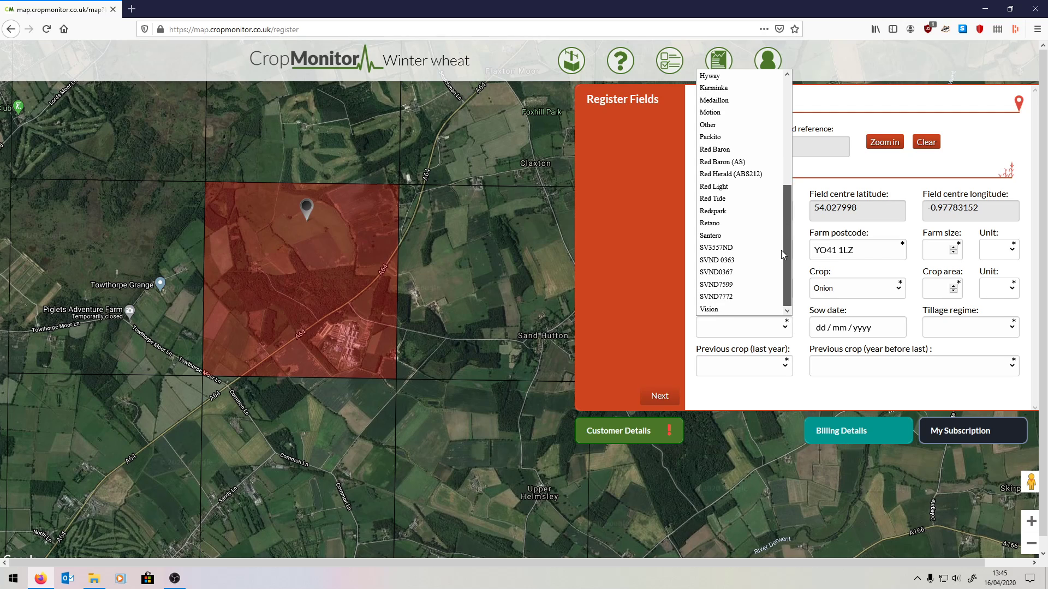
pyautogui.moveTo(781, 250); pyautogui.dragTo(778, 203)
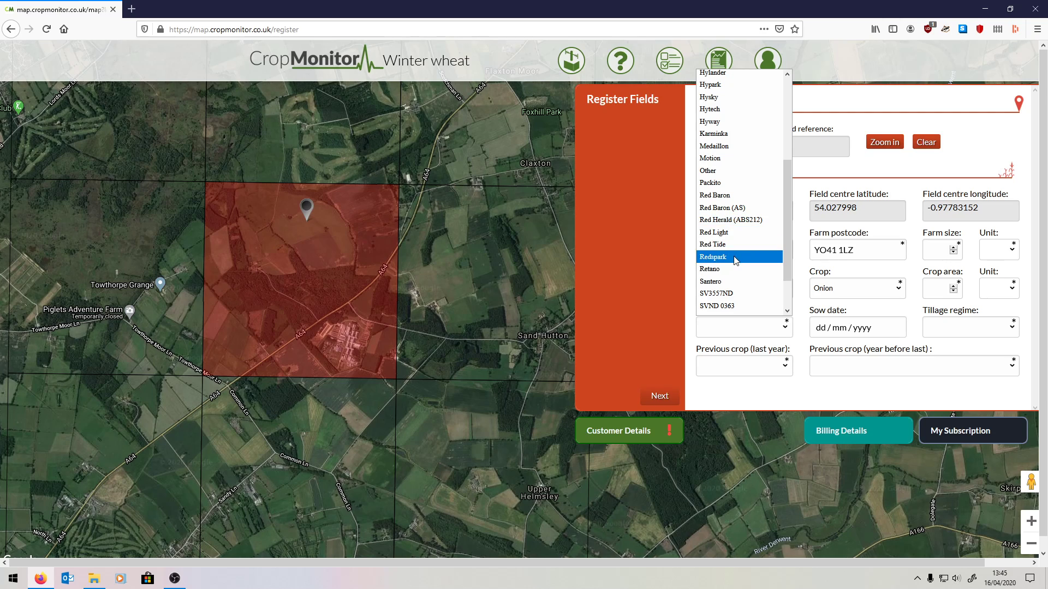
pyautogui.click(720, 171)
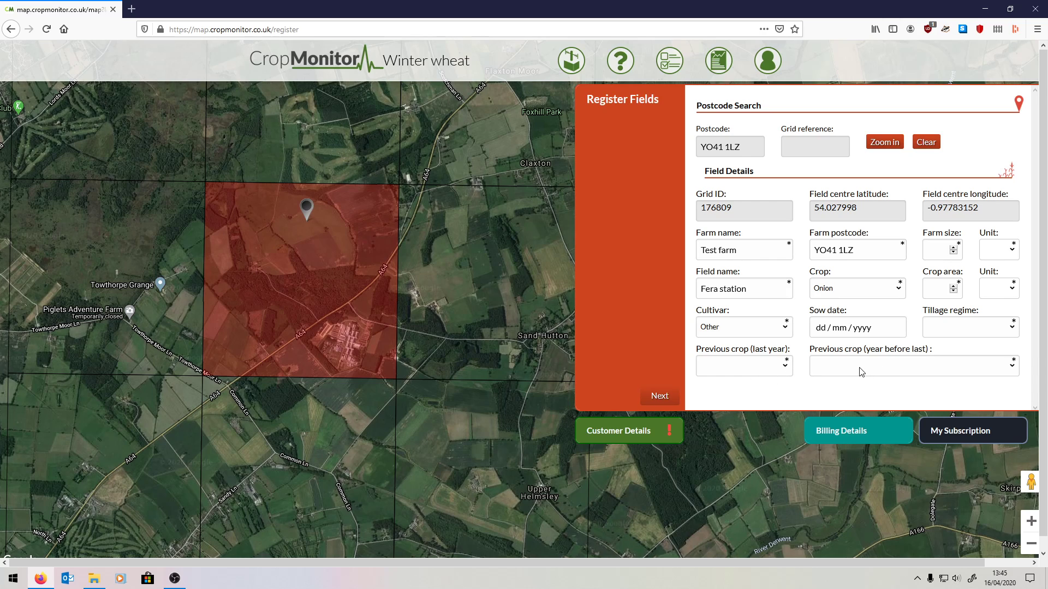
# View the billing details section and open the subscription summary for the registered field.
pyautogui.scroll(-1, 861, 372)
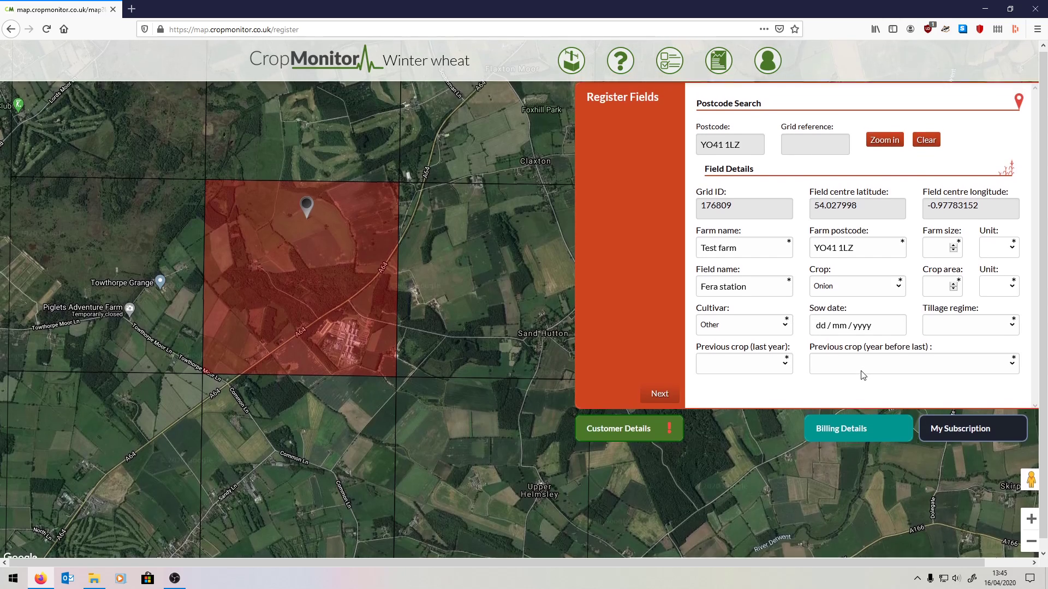
pyautogui.scroll(1, 862, 375)
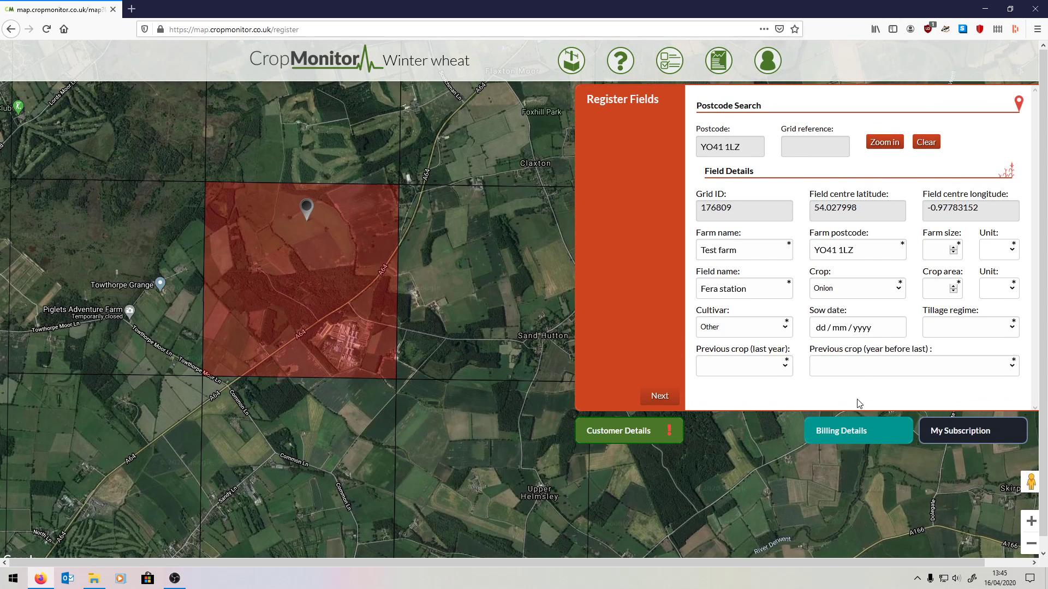
pyautogui.click(853, 433)
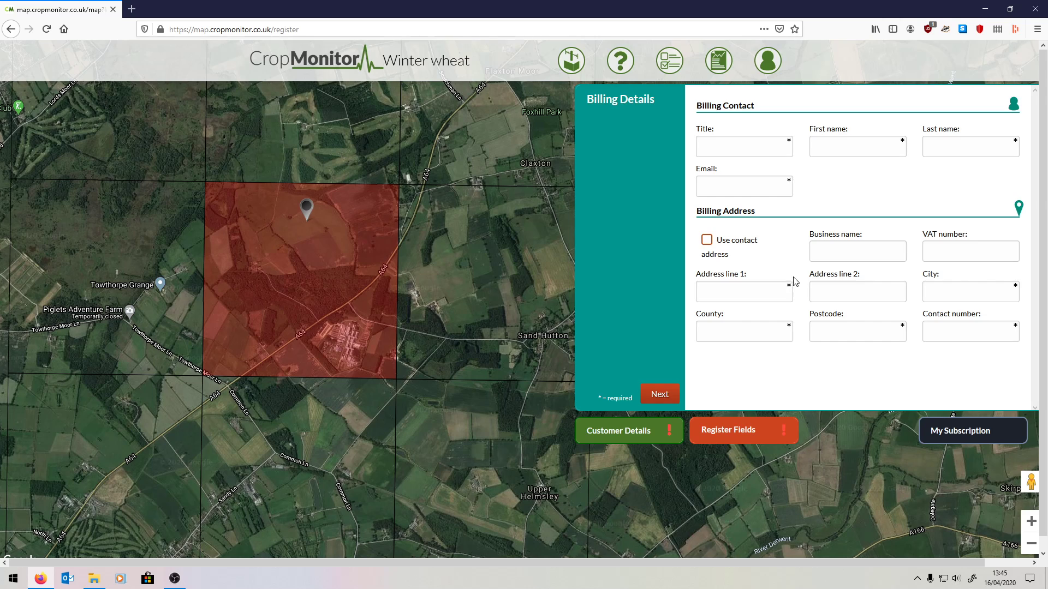
pyautogui.click(960, 429)
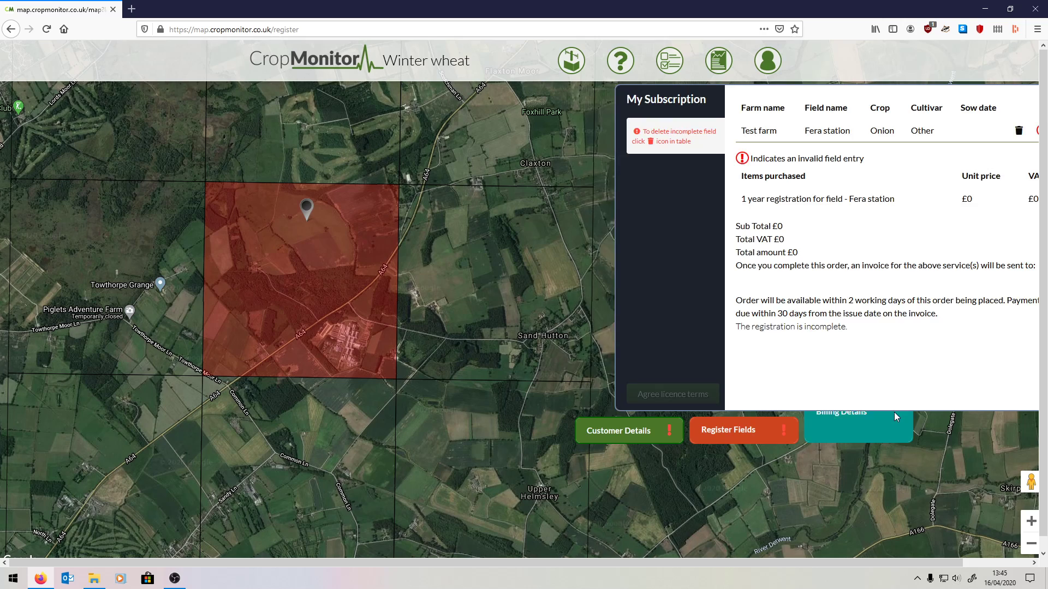